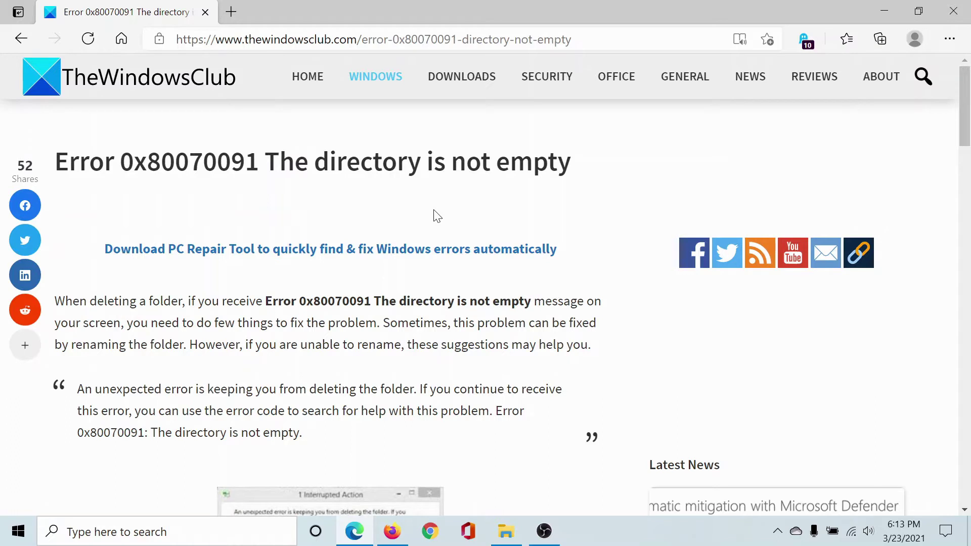
Step: Search Windows for 'comm' and launch Command Prompt as administrator
{"action": "left_click", "coordinate": [191, 532]}
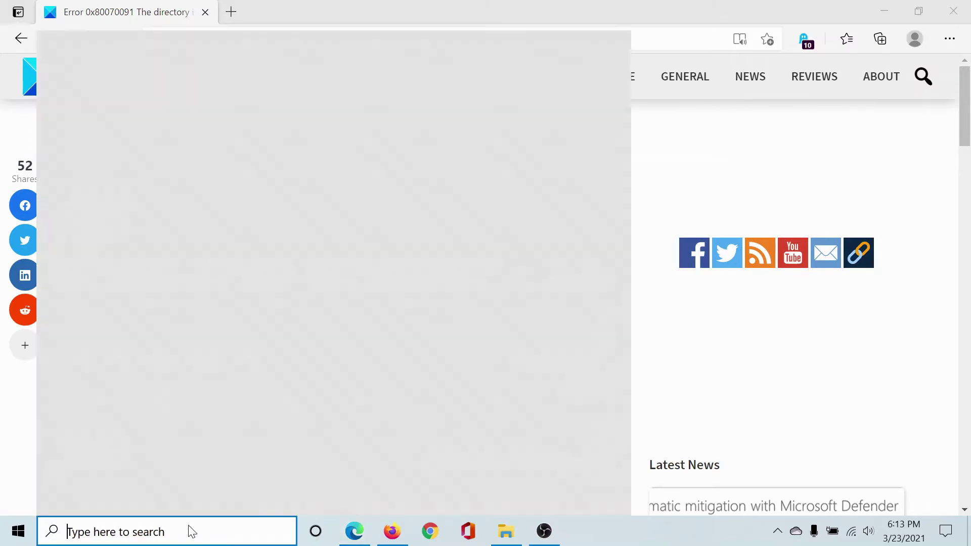
{"action": "type", "text": "comm"}
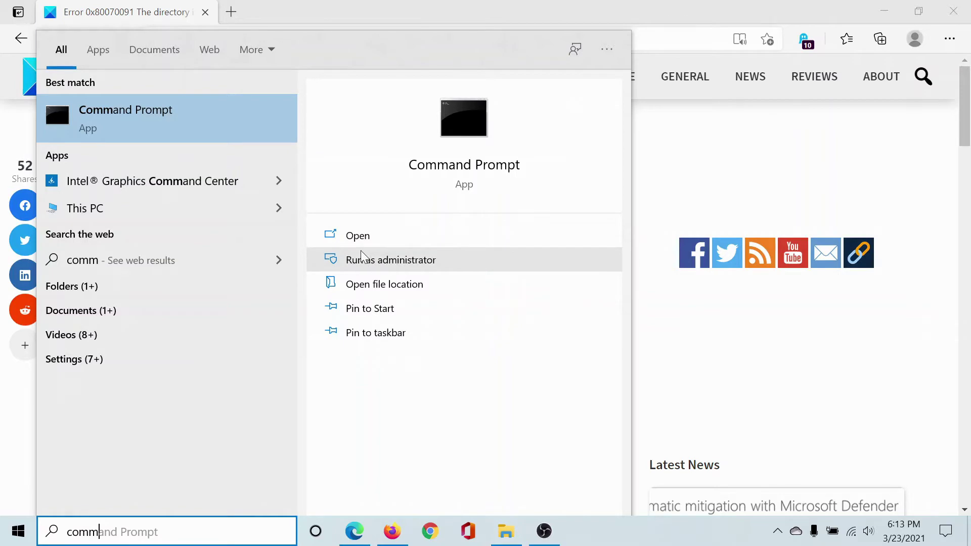
{"action": "left_click", "coordinate": [359, 238]}
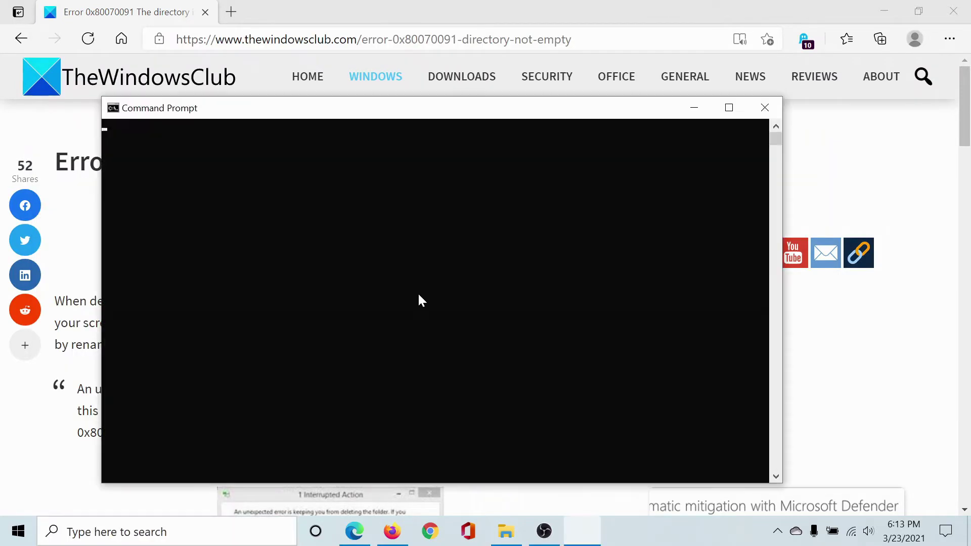
Step: Copy the 'chkdsk /f /r E:' command from the Edge article
{"action": "left_click", "coordinate": [74, 433]}
{"action": "scroll", "coordinate": [121, 433], "scroll_direction": "down", "scroll_amount": 5}
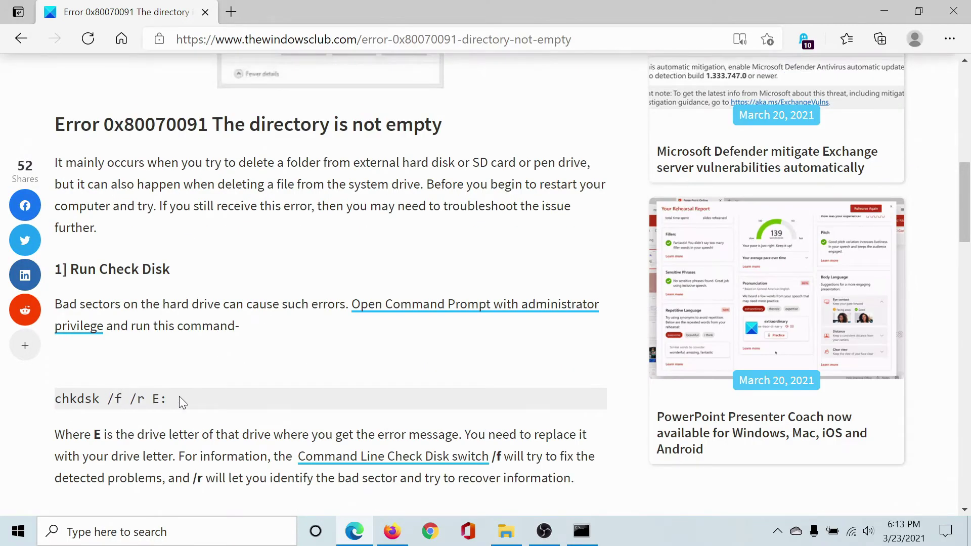
{"action": "left_click_drag", "start_coordinate": [180, 396], "coordinate": [54, 399]}
{"action": "right_click", "coordinate": [61, 401]}
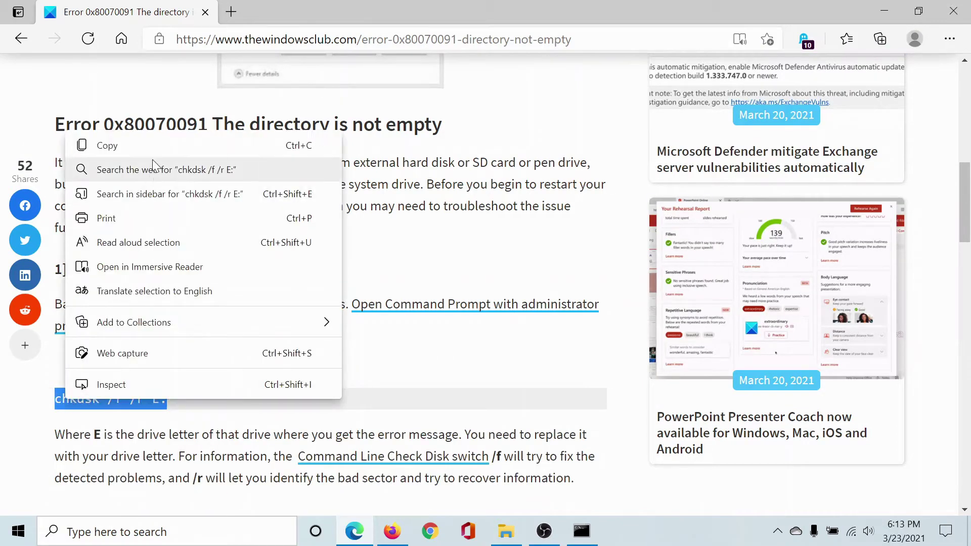
{"action": "left_click", "coordinate": [113, 146]}
{"action": "left_click", "coordinate": [176, 403]}
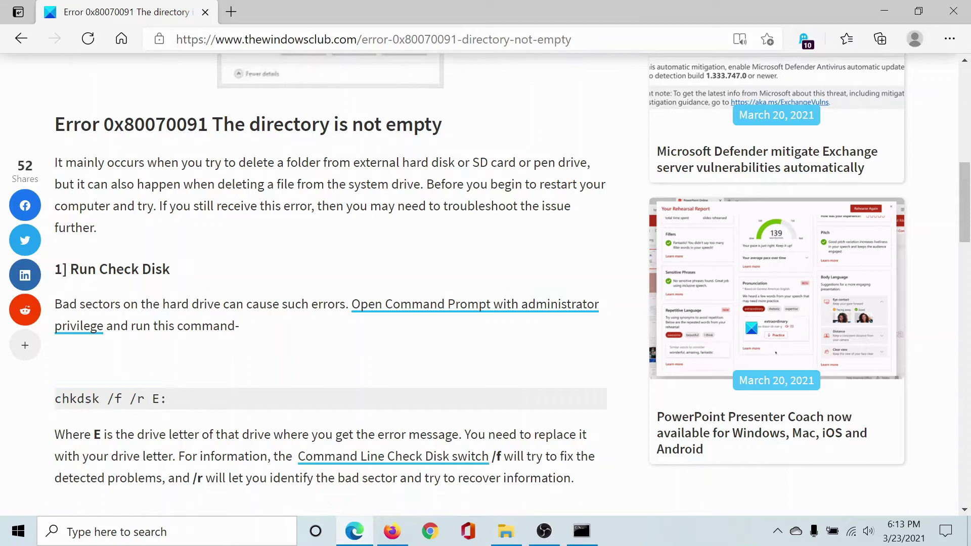
{"action": "double_click", "coordinate": [156, 399]}
Step: Execute chkdsk /f /r E: in the administrator Command Prompt, then go back to Edge
{"action": "left_click", "coordinate": [582, 532]}
{"action": "type", "text": "chkdsk /f /r E:"}
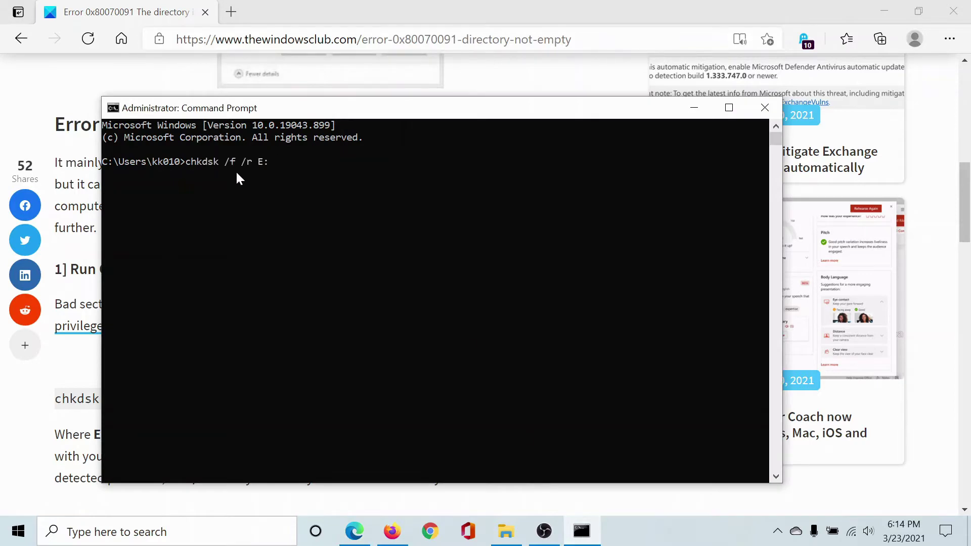
{"action": "key", "text": "Return"}
{"action": "left_click", "coordinate": [74, 86]}
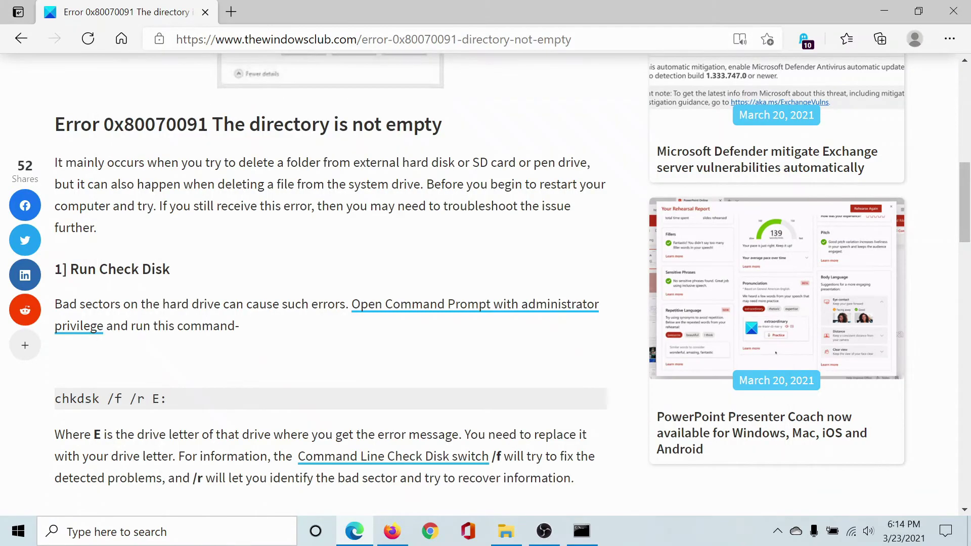
{"action": "scroll", "coordinate": [225, 262], "scroll_direction": "down", "scroll_amount": 5}
{"action": "scroll", "coordinate": [225, 264], "scroll_direction": "down", "scroll_amount": 2}
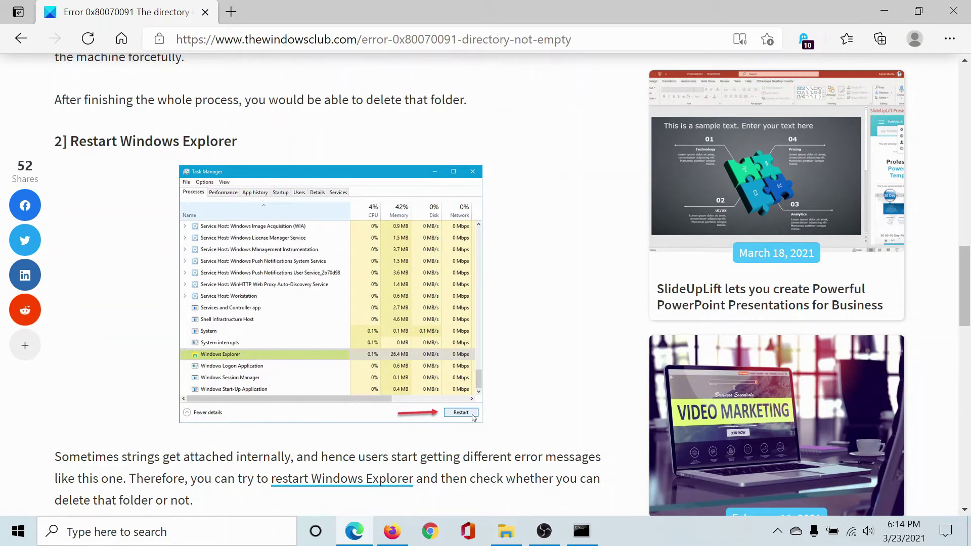
Step: Restart Windows Explorer from Task Manager's Processes list, then bring the Edge article back
{"action": "right_click", "coordinate": [649, 543]}
{"action": "left_click", "coordinate": [709, 472]}
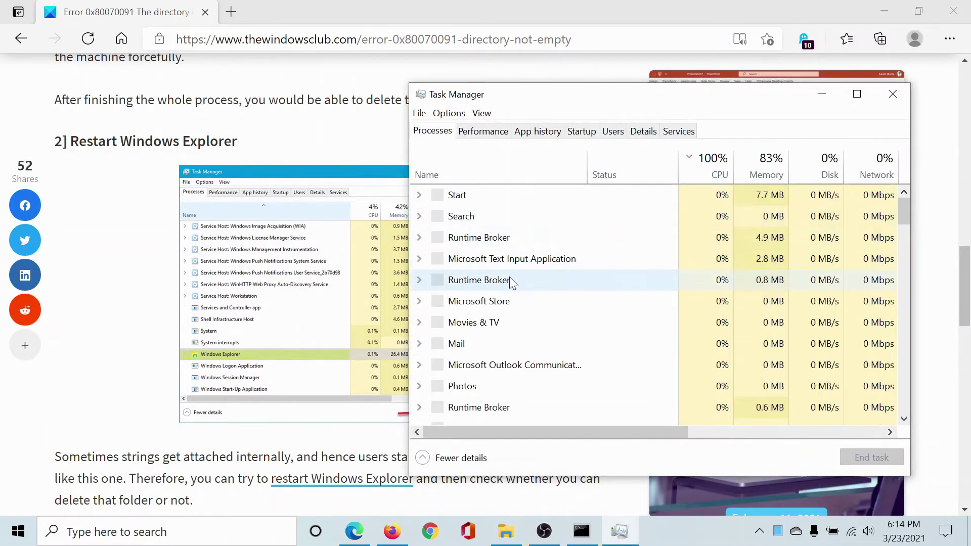
{"action": "scroll", "coordinate": [511, 281], "scroll_direction": "down", "scroll_amount": 2}
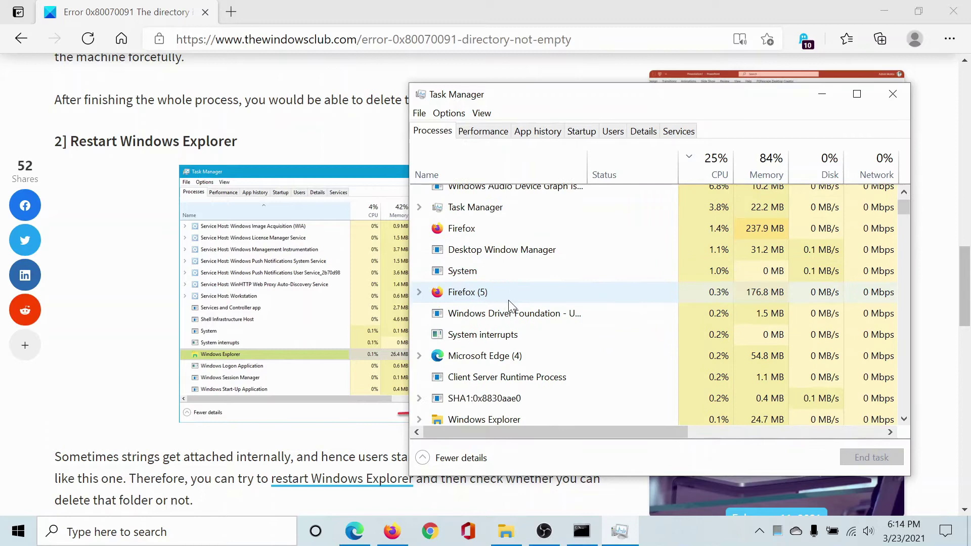
{"action": "right_click", "coordinate": [479, 415]}
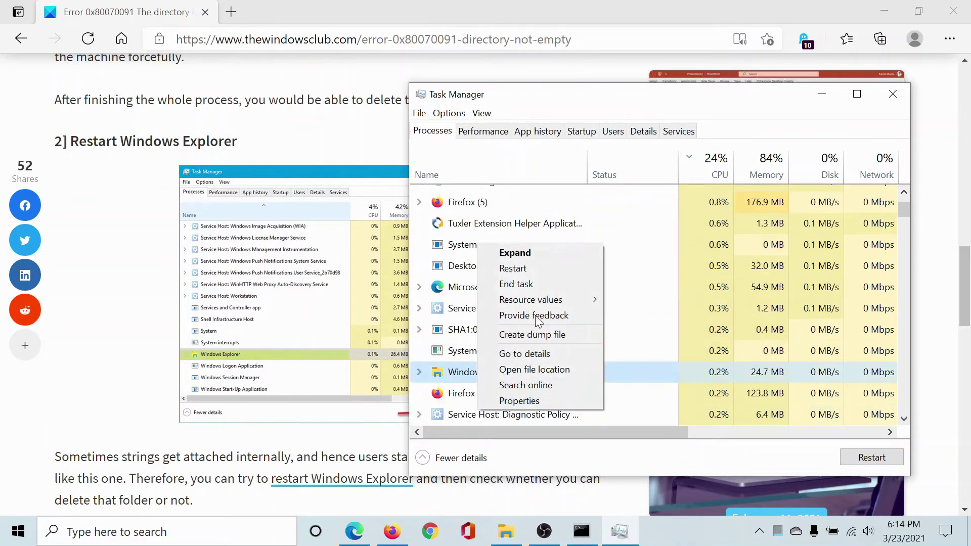
{"action": "left_click", "coordinate": [539, 266]}
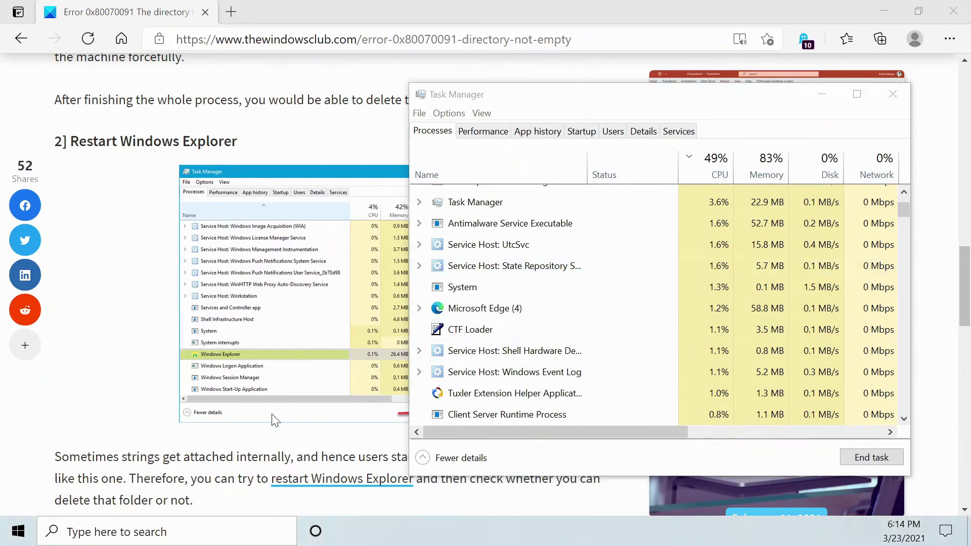
{"action": "left_click", "coordinate": [473, 416]}
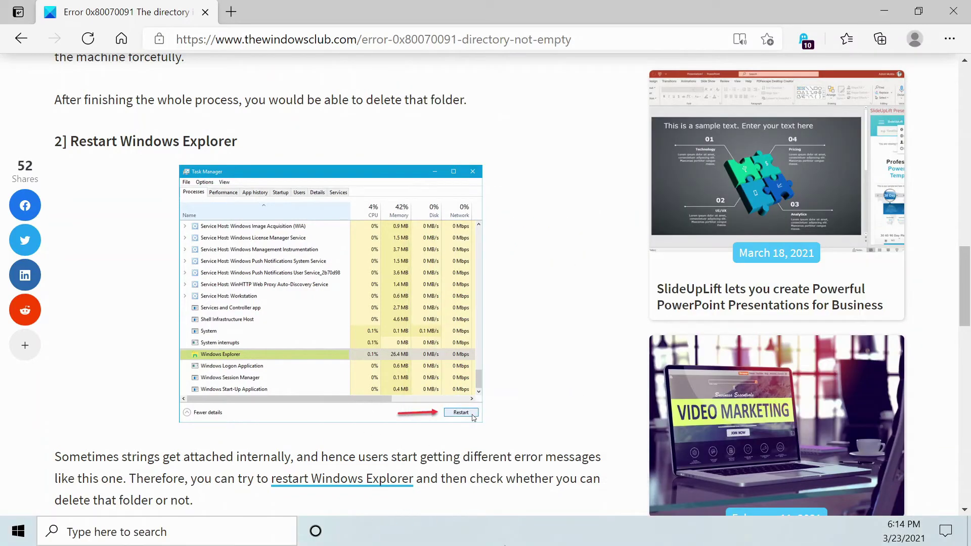
{"action": "scroll", "coordinate": [298, 392], "scroll_direction": "down", "scroll_amount": 5}
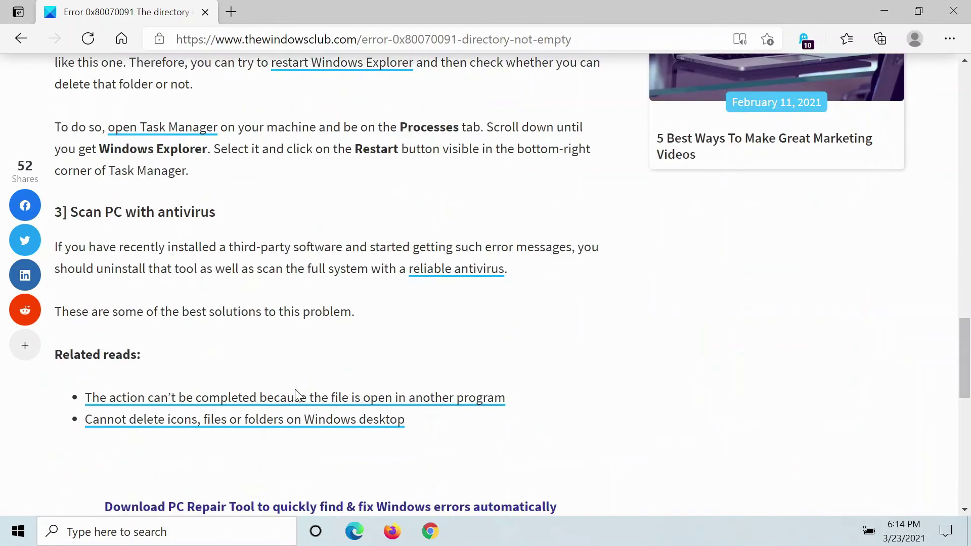
{"action": "scroll", "coordinate": [297, 397], "scroll_direction": "up", "scroll_amount": 2}
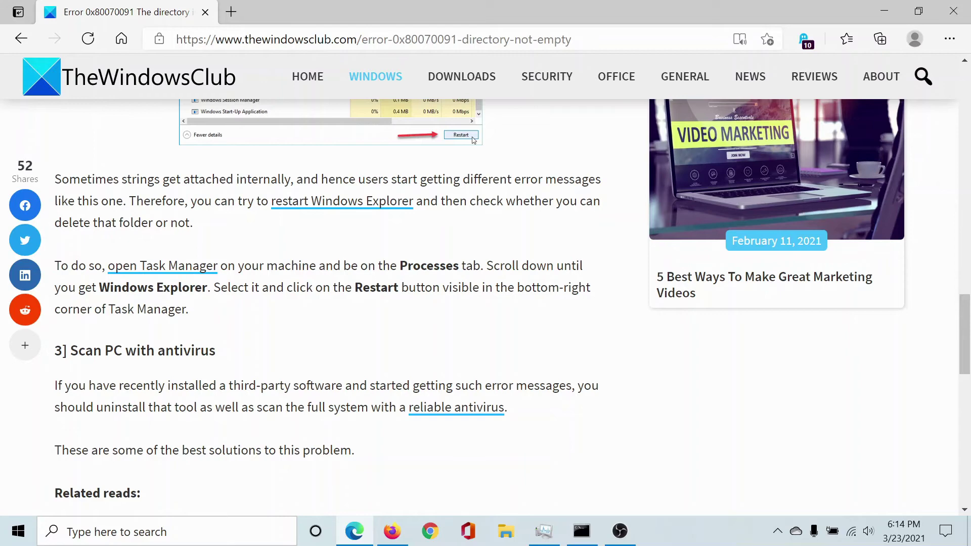
{"action": "left_click_drag", "start_coordinate": [965, 334], "coordinate": [965, 122]}
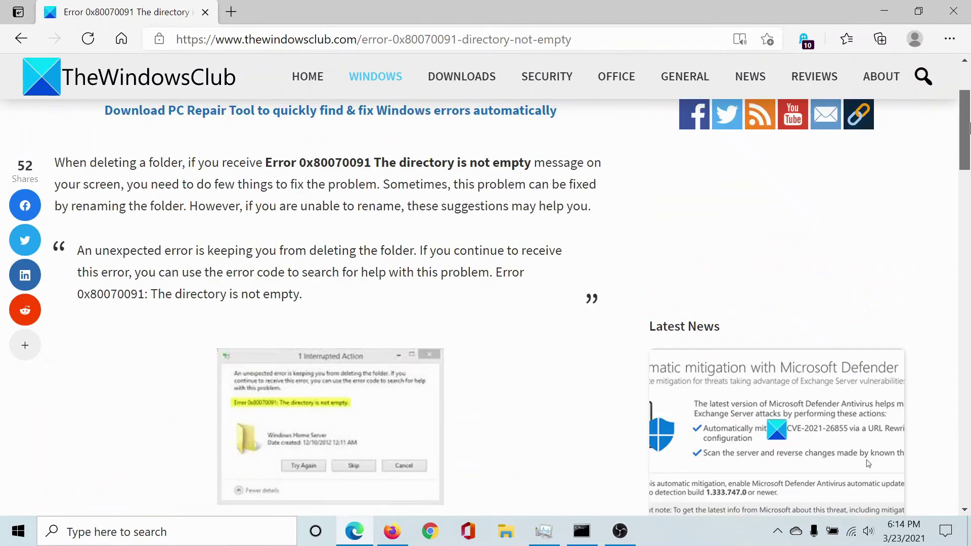
{"action": "scroll", "coordinate": [908, 119], "scroll_direction": "up", "scroll_amount": 1}
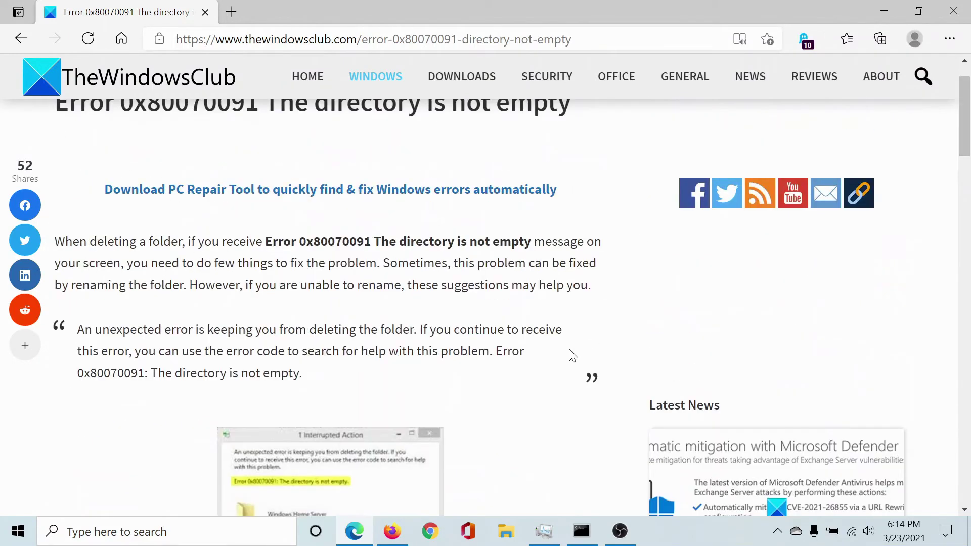